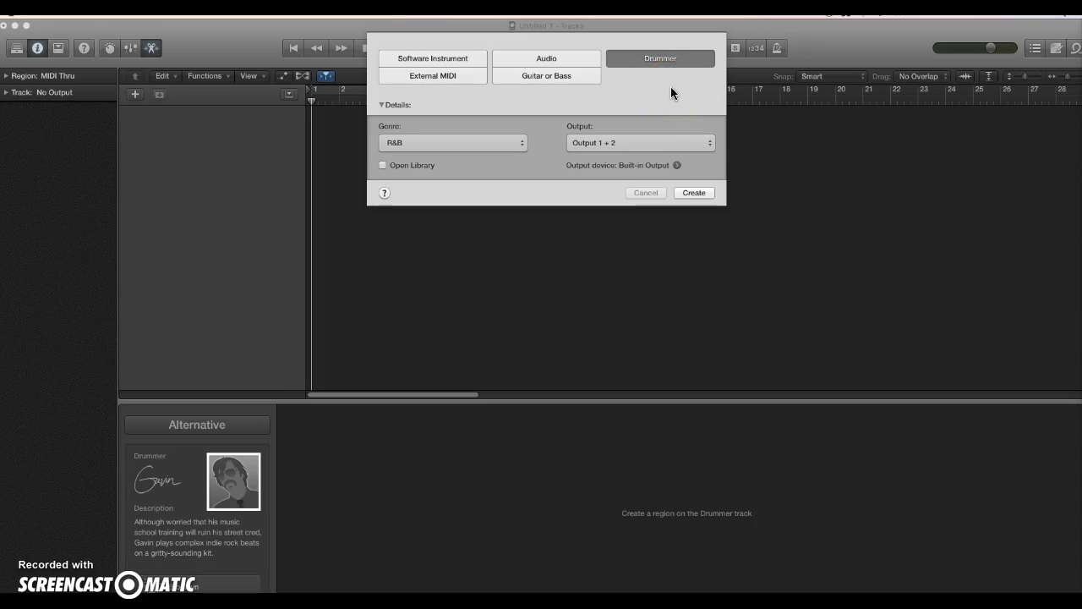
Create a new Drummer track in the R&B genre, routed to Output 1 + 2.
{"action": "left_click", "coordinate": [575, 62]}
{"action": "left_click", "coordinate": [646, 77]}
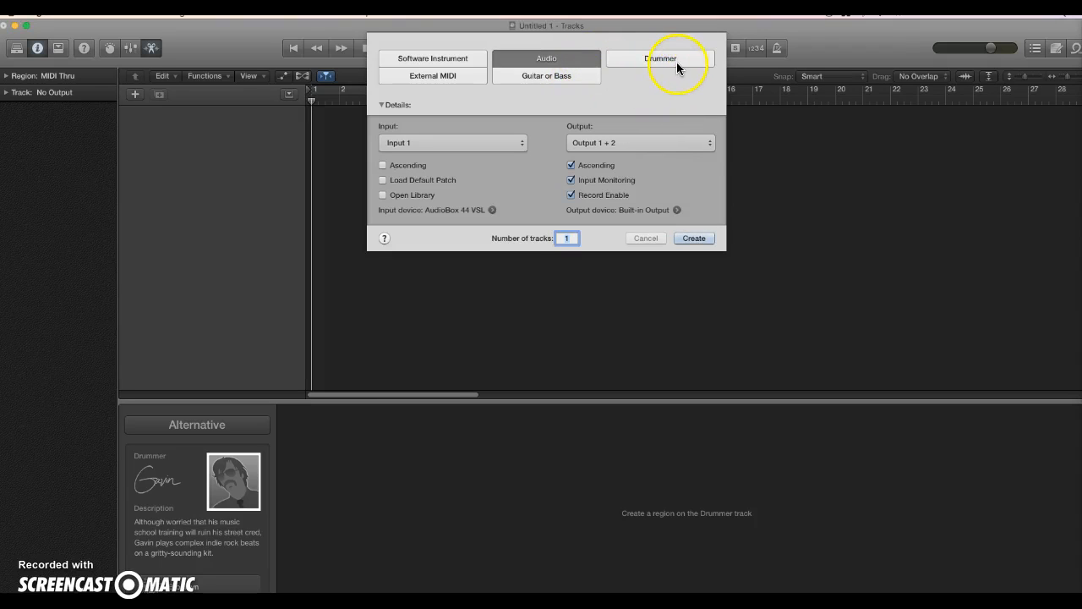
{"action": "left_click", "coordinate": [676, 63]}
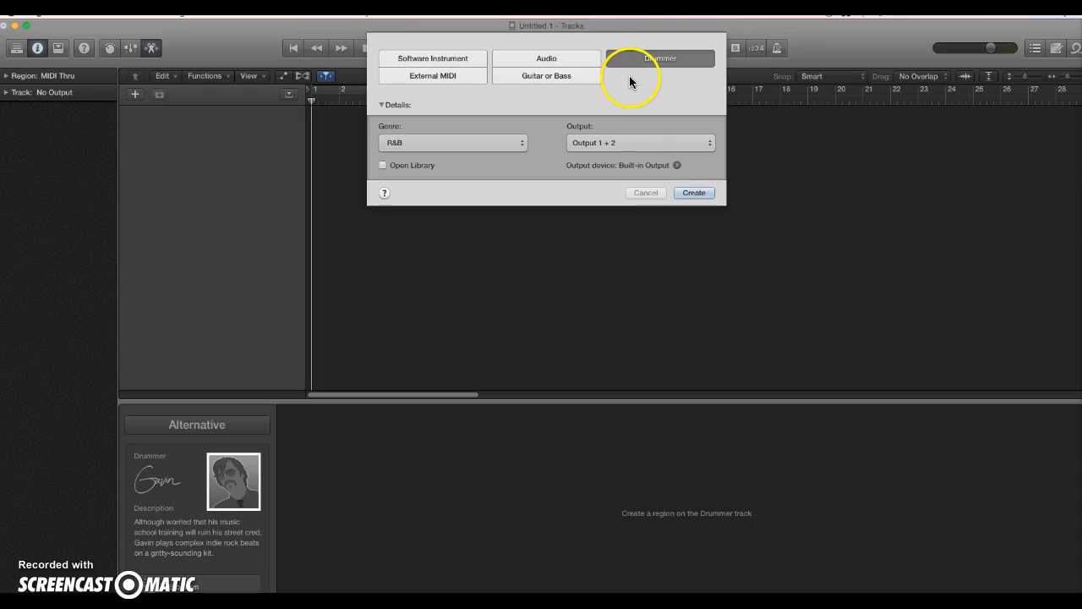
{"action": "left_click", "coordinate": [692, 194]}
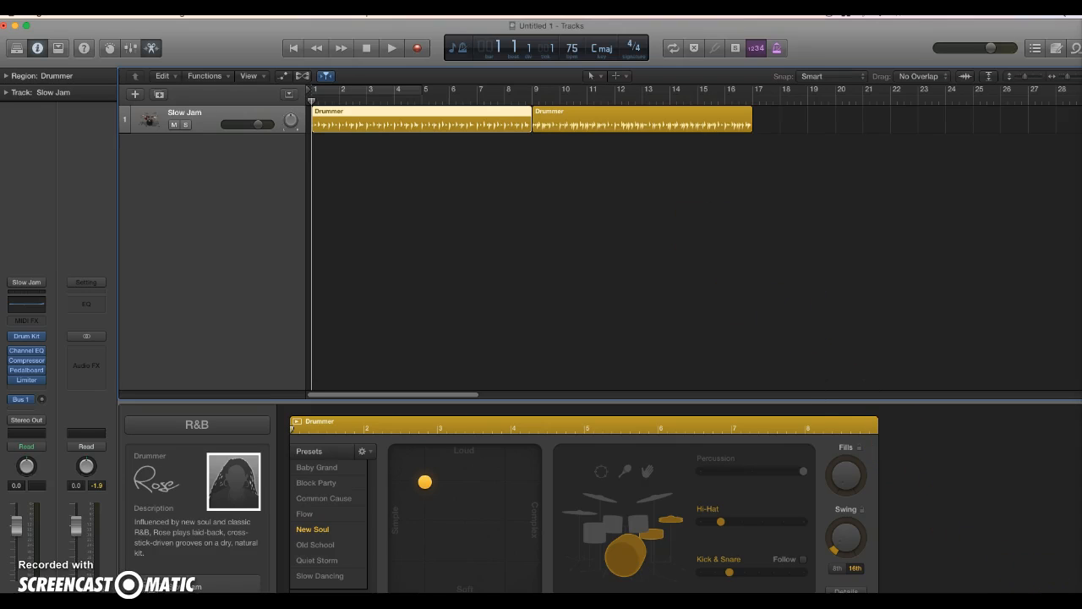
Play the opening of the Slow Jam drummer region, stop playback and return the playhead to the start.
{"action": "key", "text": "space"}
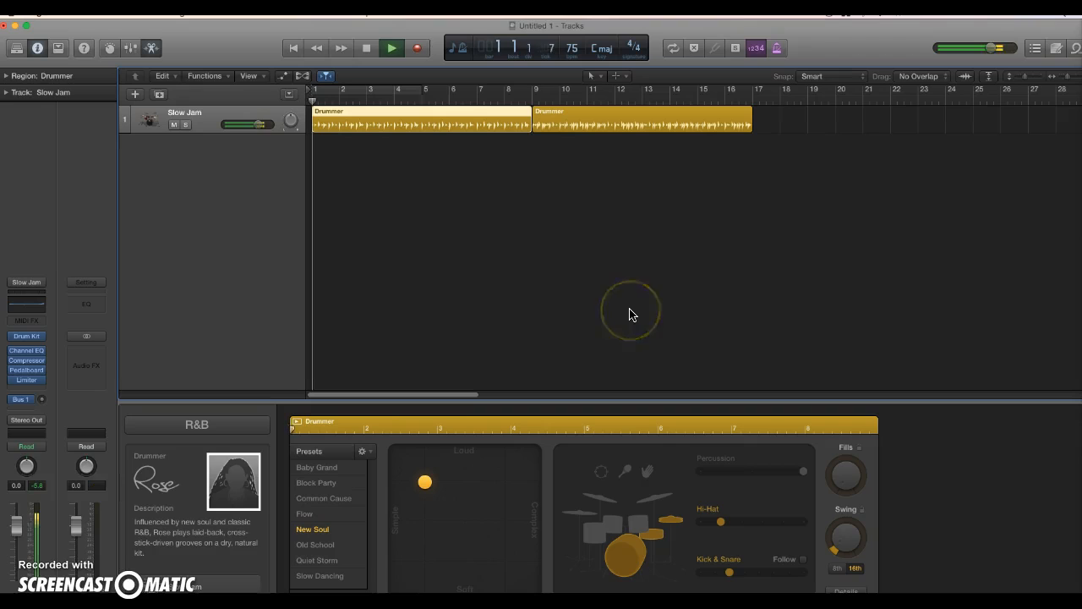
{"action": "left_click", "coordinate": [367, 51]}
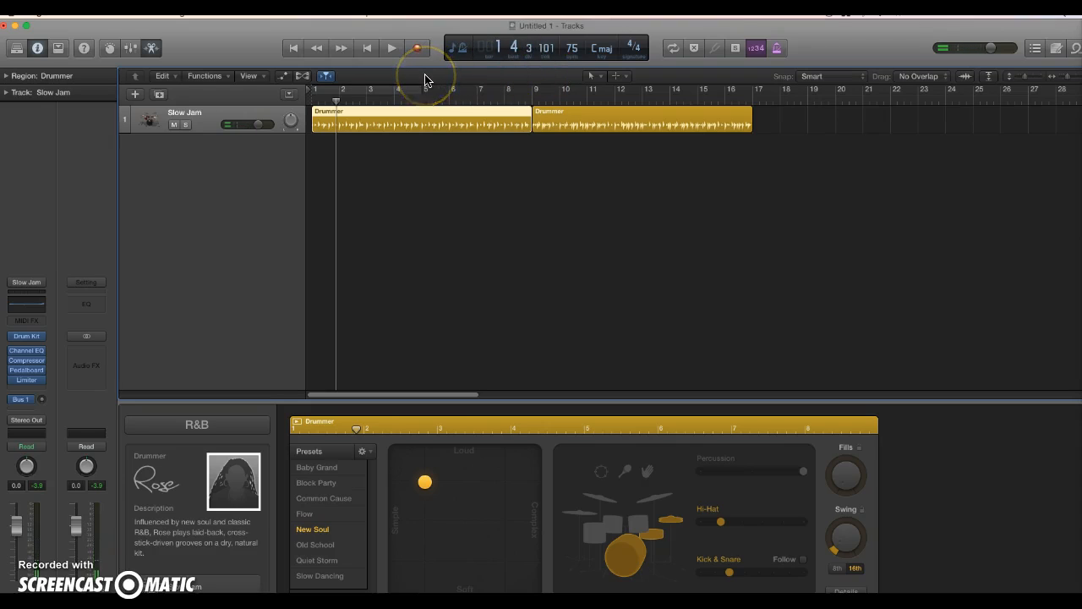
{"action": "left_click", "coordinate": [373, 54]}
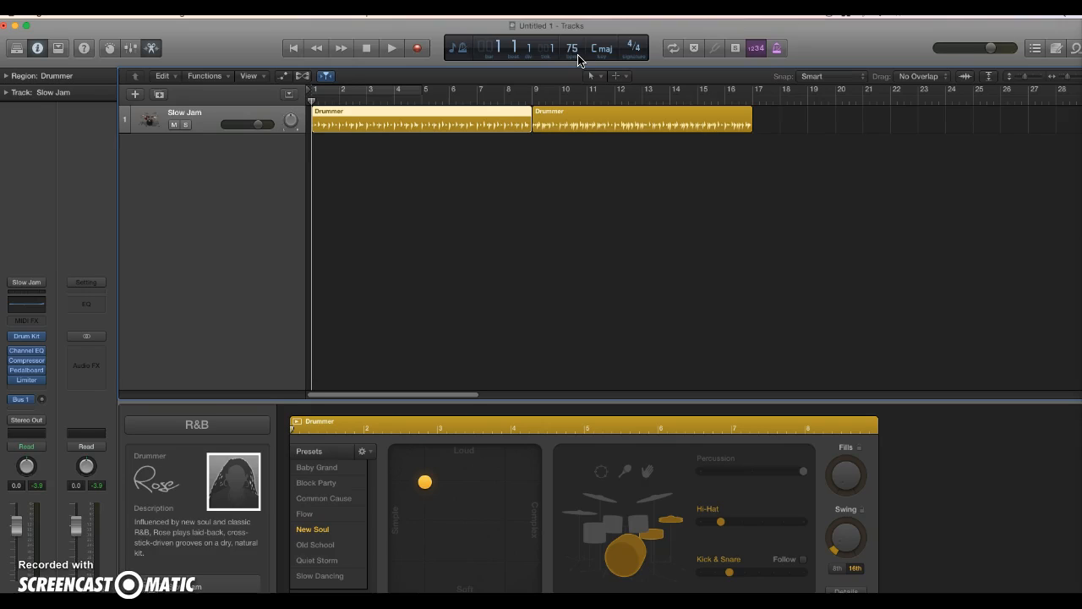
{"action": "mouse_move", "coordinate": [578, 54]}
{"action": "left_mouse_down"}
{"action": "mouse_move", "coordinate": [594, 29]}
{"action": "mouse_move", "coordinate": [577, 47]}
{"action": "left_mouse_up"}
{"action": "left_click", "coordinate": [598, 29]}
Change the drummer to Gavin from the Alternative genre and play the first bars to hear the new groove.
{"action": "left_click", "coordinate": [236, 432]}
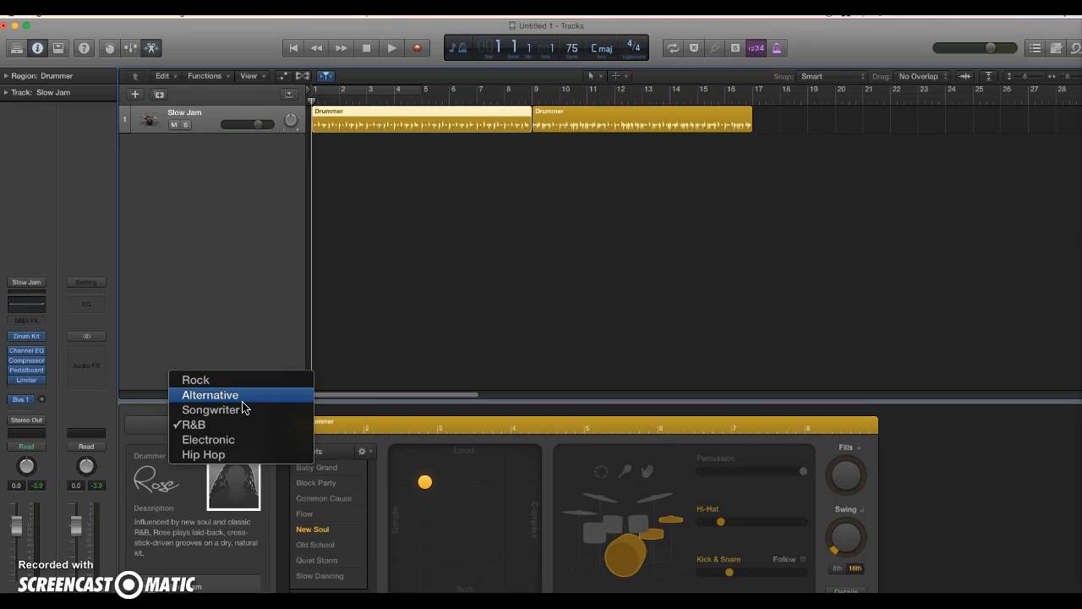
{"action": "left_click", "coordinate": [243, 401]}
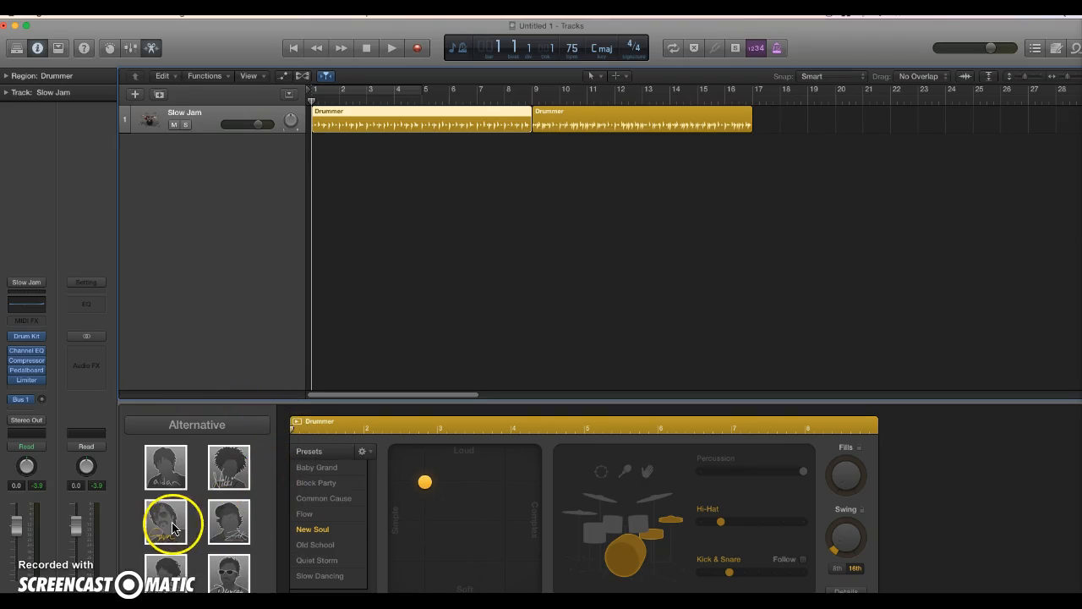
{"action": "left_click", "coordinate": [245, 472]}
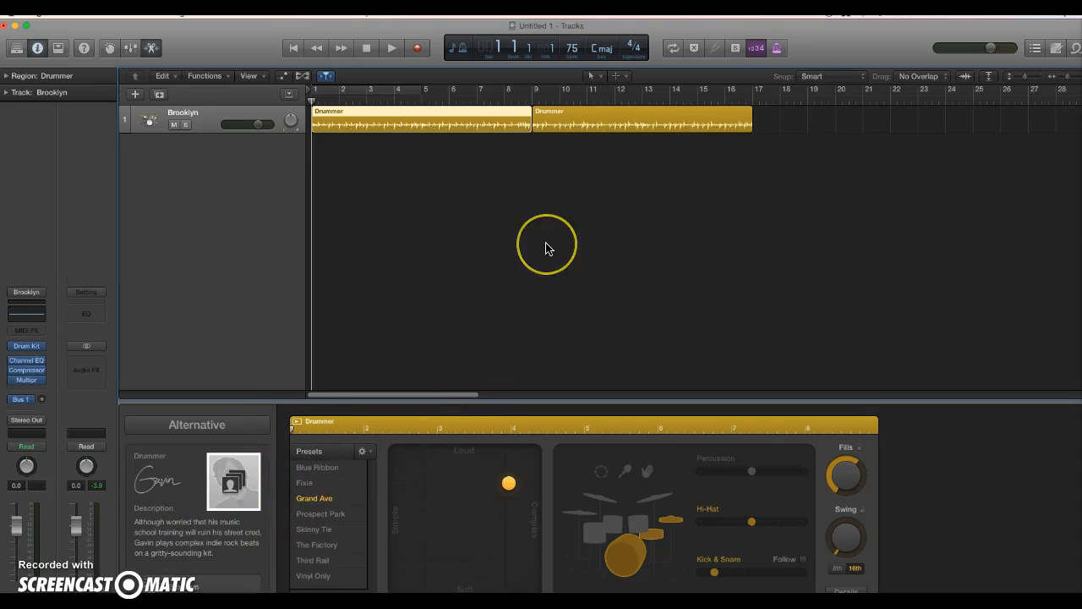
{"action": "key", "text": "space"}
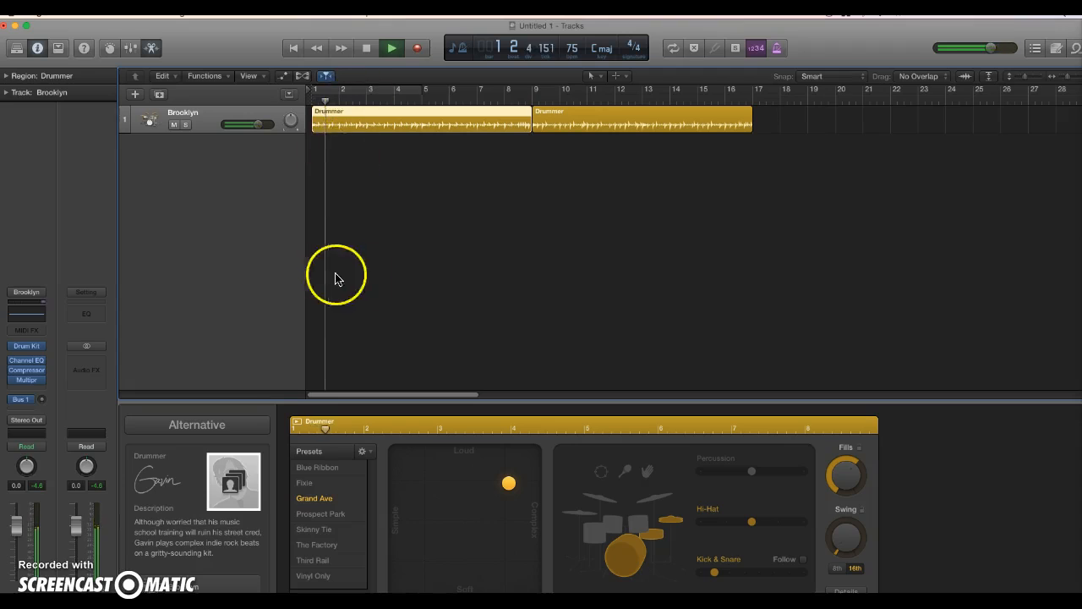
{"action": "left_click", "coordinate": [367, 48]}
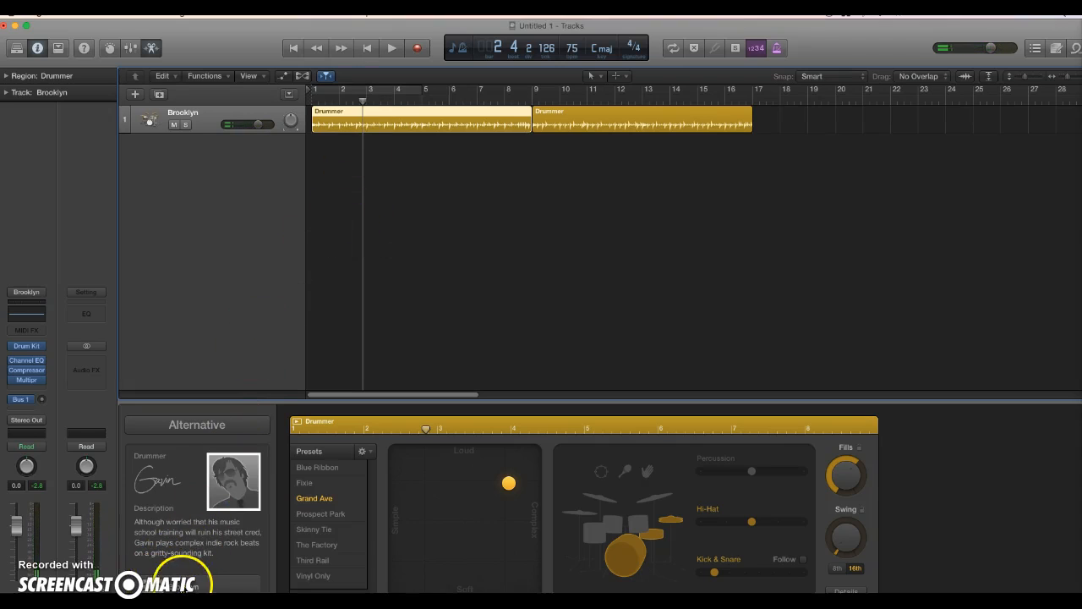
View the Brooklyn Kit in Drum Kit Designer, close it and return the playhead to the start.
{"action": "left_click", "coordinate": [194, 585]}
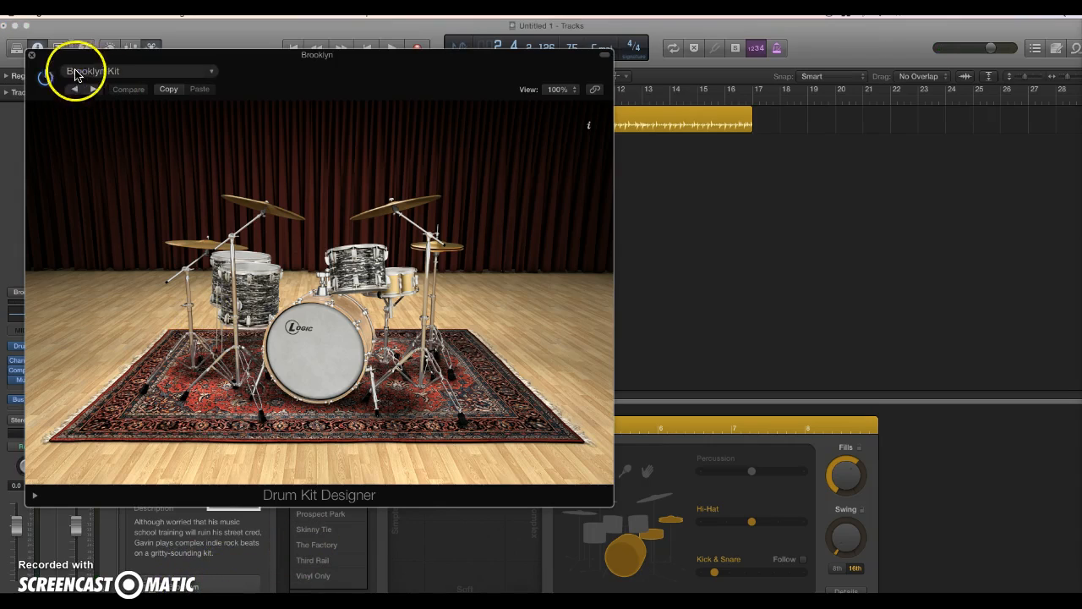
{"action": "left_click", "coordinate": [32, 57]}
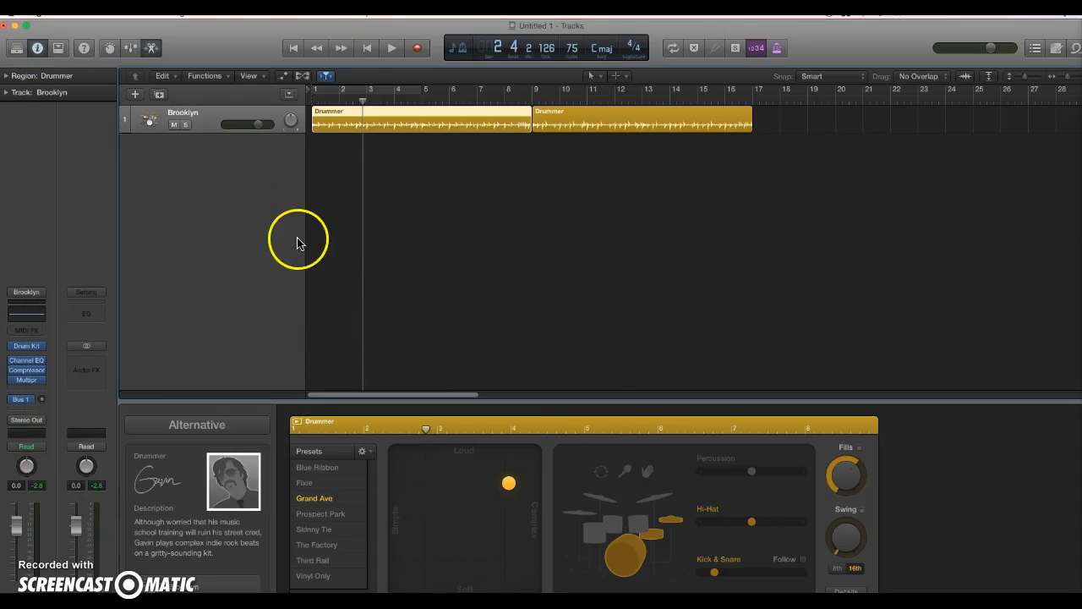
{"action": "left_click", "coordinate": [362, 48]}
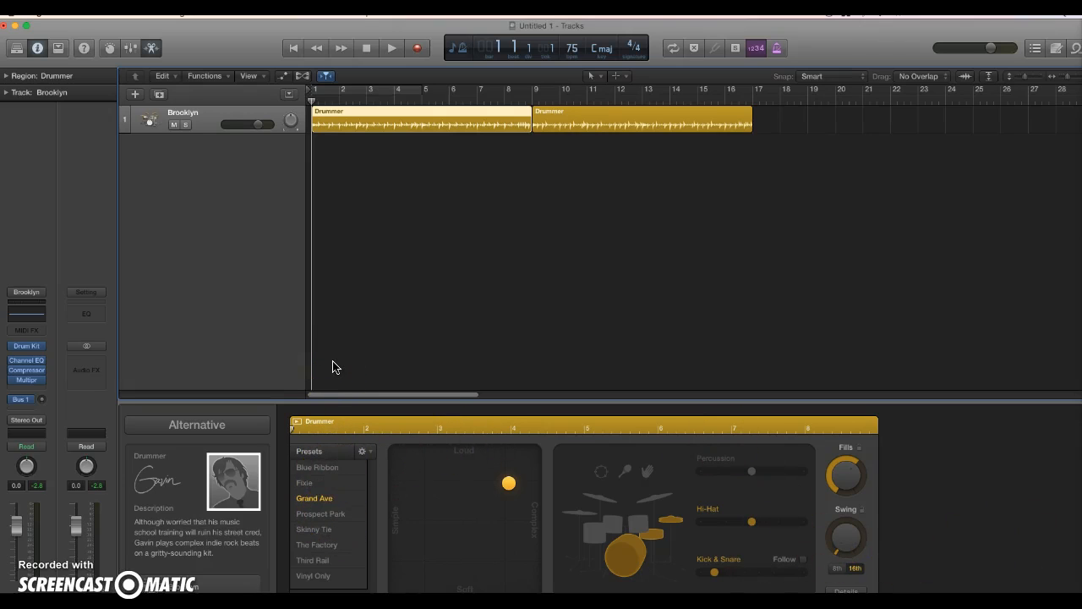
Audition the Blue Ribbon, Prospect Park, Skinny Tie, The Factory and Third Rail presets during playback, and return the playhead to the start.
{"action": "key", "text": "space"}
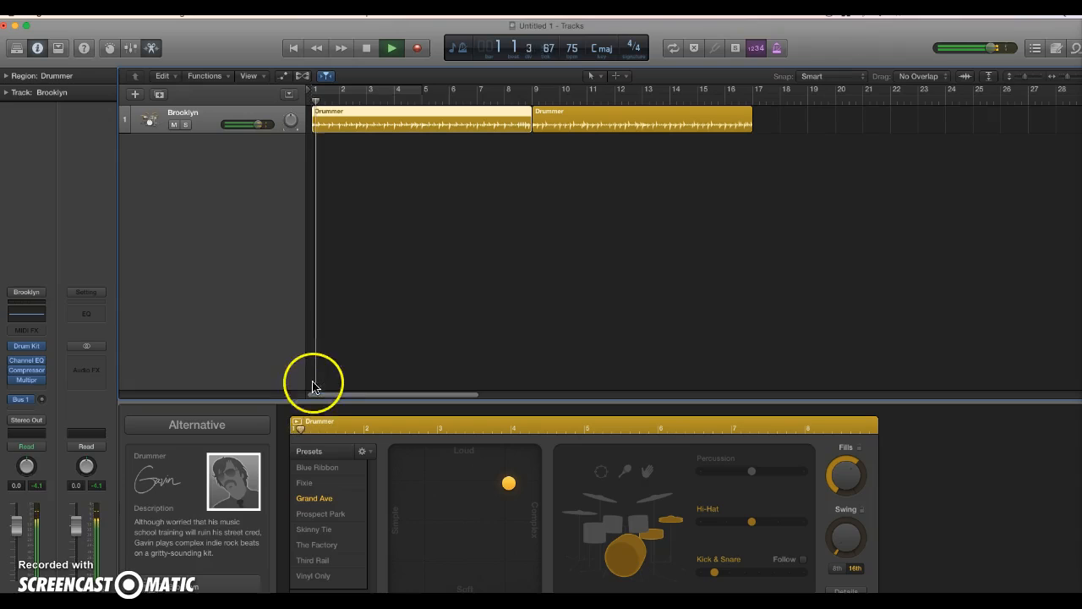
{"action": "left_click", "coordinate": [318, 470]}
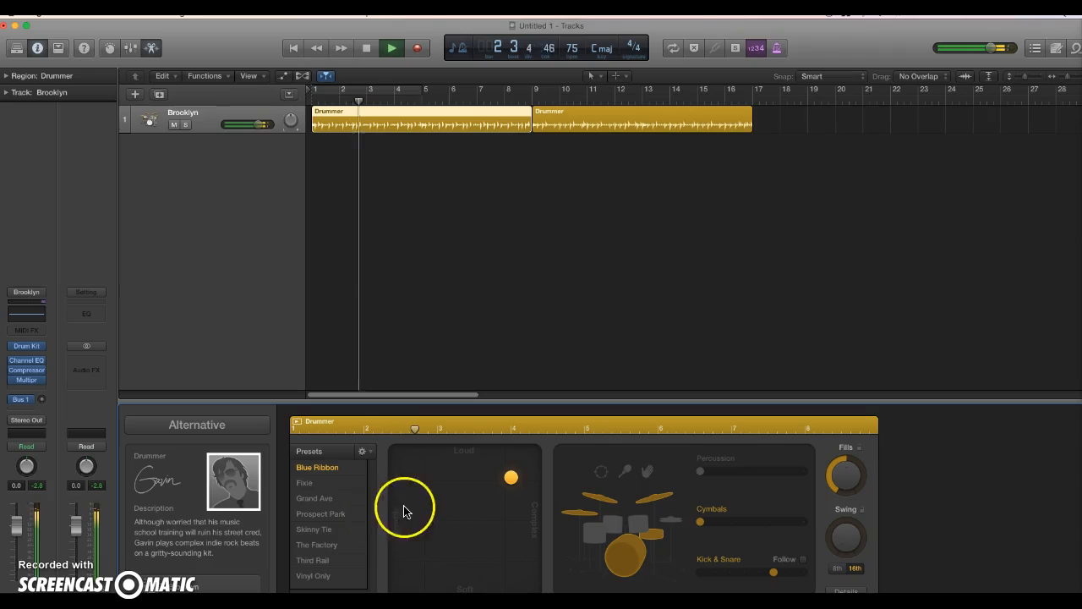
{"action": "left_click", "coordinate": [335, 515]}
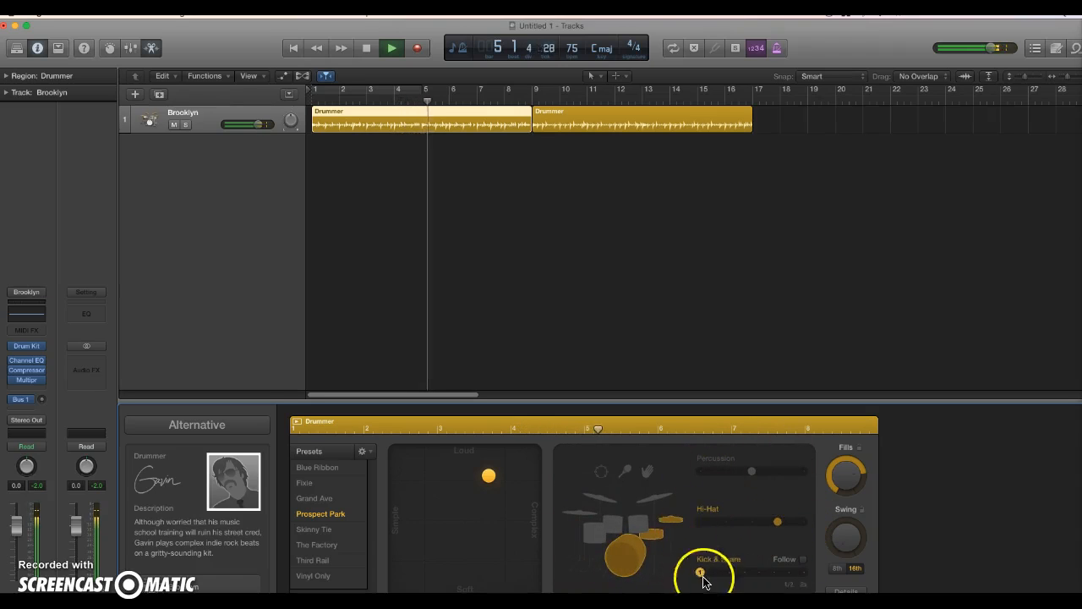
{"action": "left_click", "coordinate": [314, 529]}
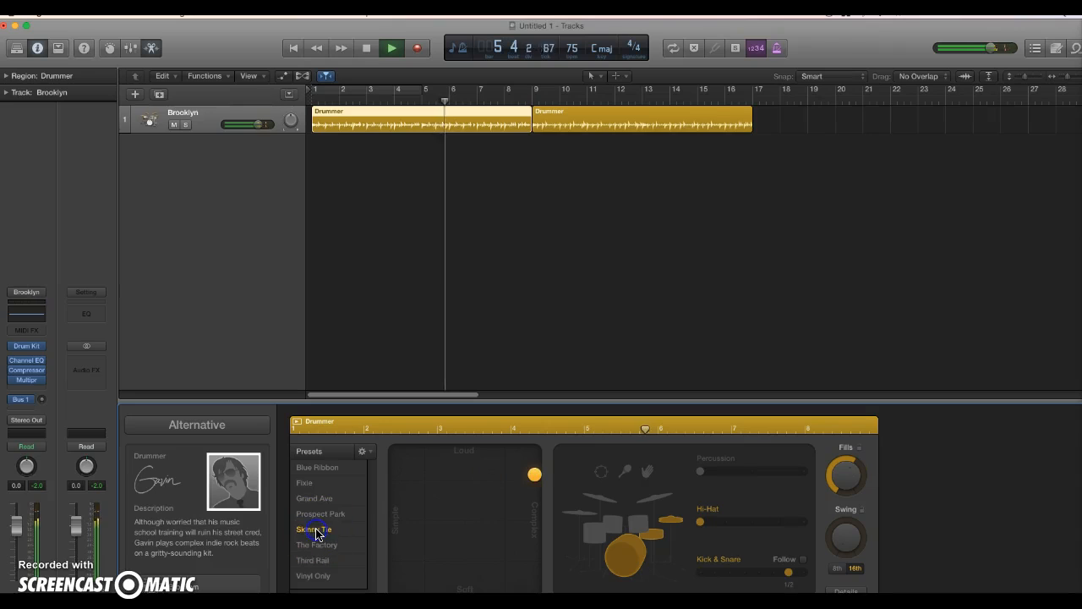
{"action": "left_click", "coordinate": [315, 546]}
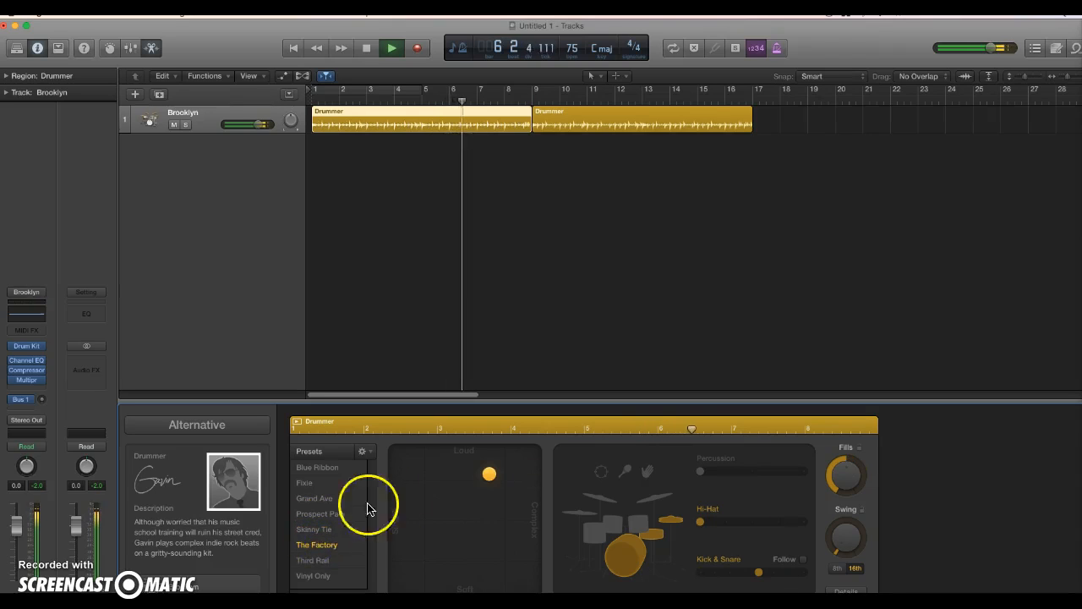
{"action": "left_click", "coordinate": [316, 560]}
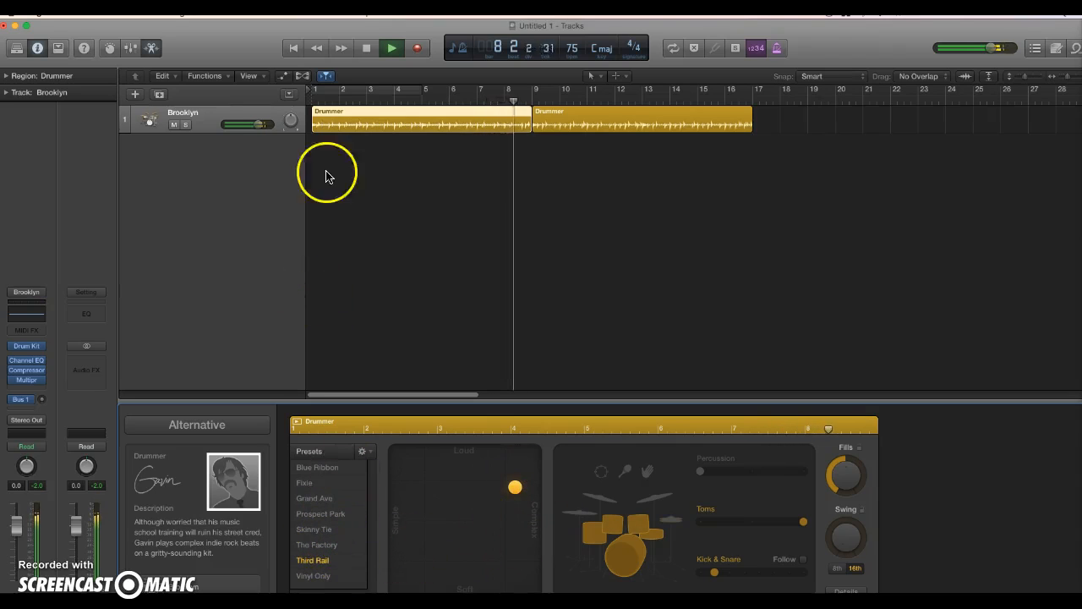
{"action": "left_click", "coordinate": [366, 49]}
{"action": "left_click", "coordinate": [367, 49]}
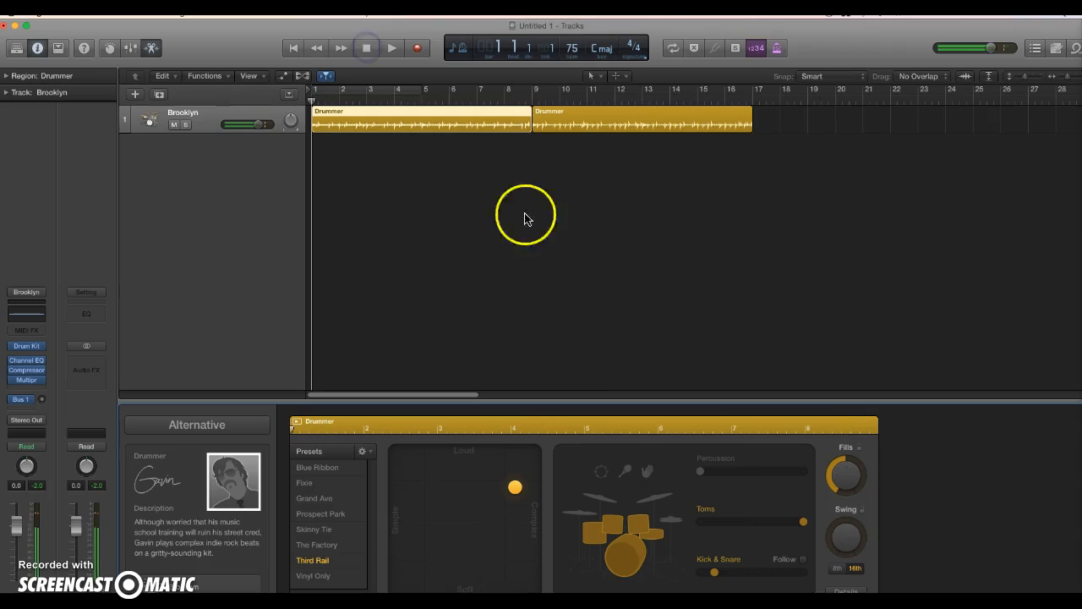
Apply the Prospect Park preset and choose a higher Kick & Snare pattern variation while the region plays.
{"action": "left_click", "coordinate": [321, 513]}
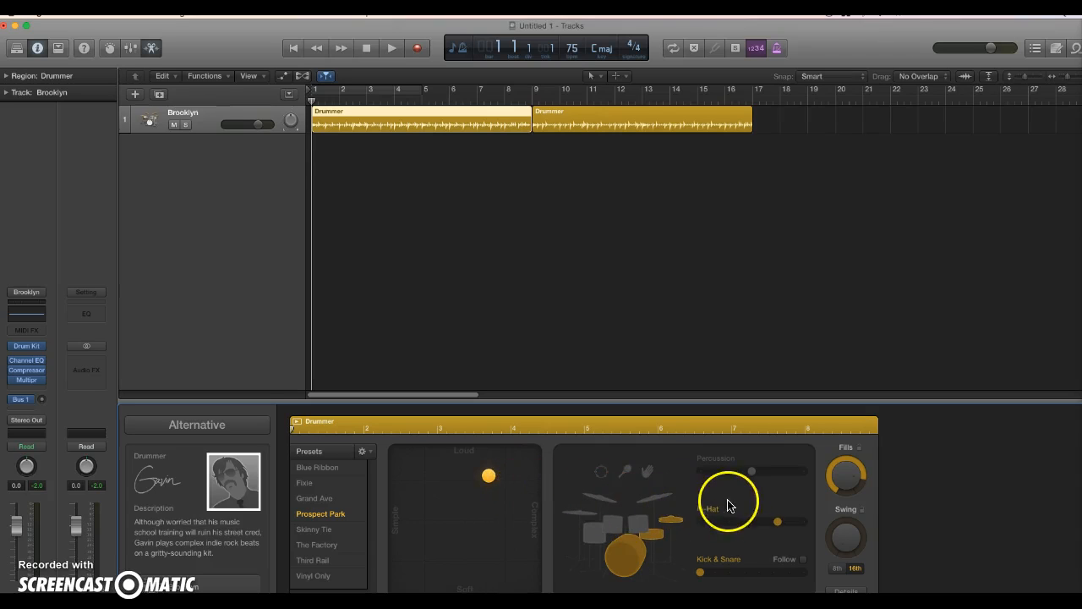
{"action": "key", "text": "space"}
{"action": "left_click", "coordinate": [741, 573]}
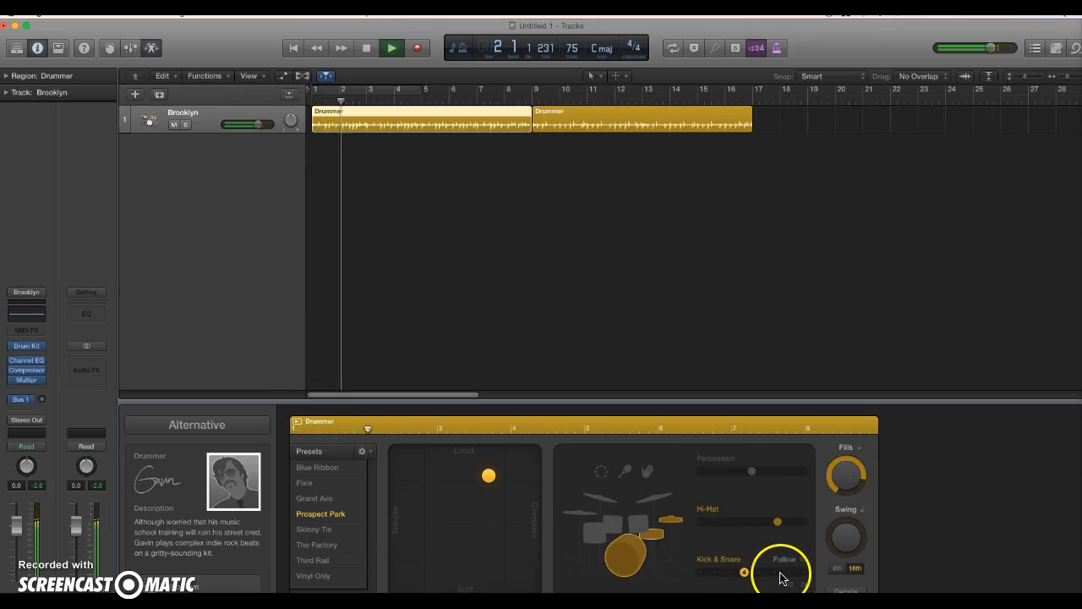
{"action": "left_click", "coordinate": [775, 572]}
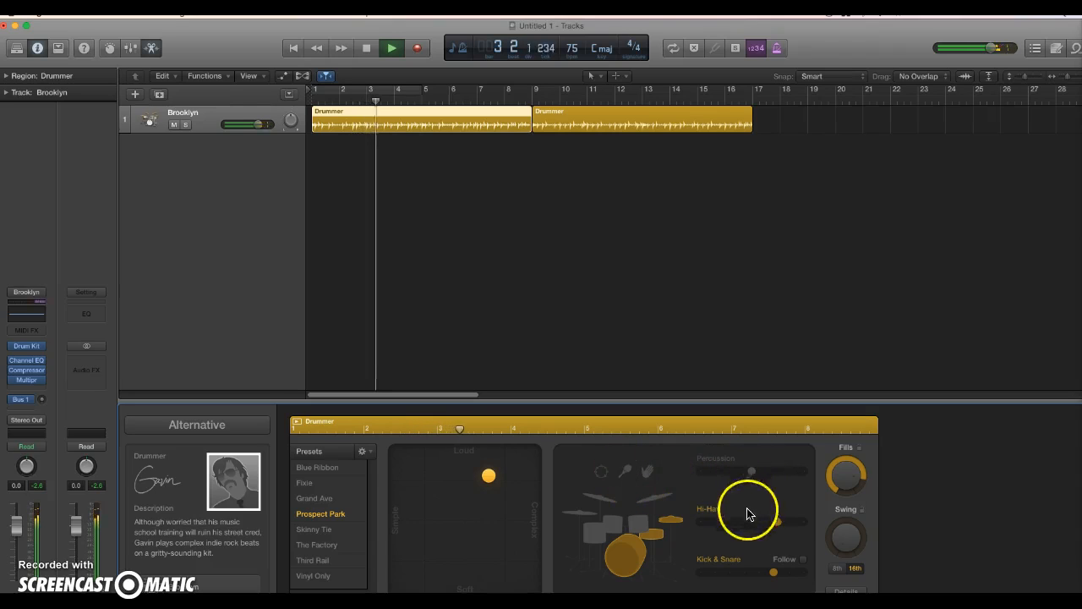
{"action": "left_click_drag", "start_coordinate": [852, 476], "coordinate": [846, 447]}
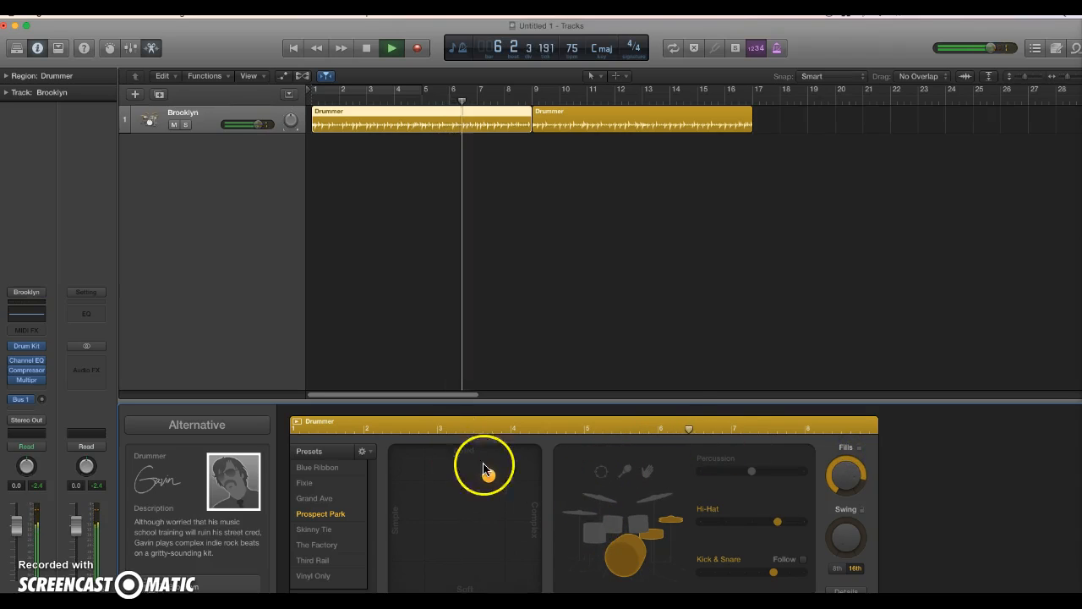
Try softer and louder puck positions on the performance pad, settle slightly toward Complex near the centre, and return the playhead to the start.
{"action": "left_click_drag", "start_coordinate": [489, 475], "coordinate": [442, 531]}
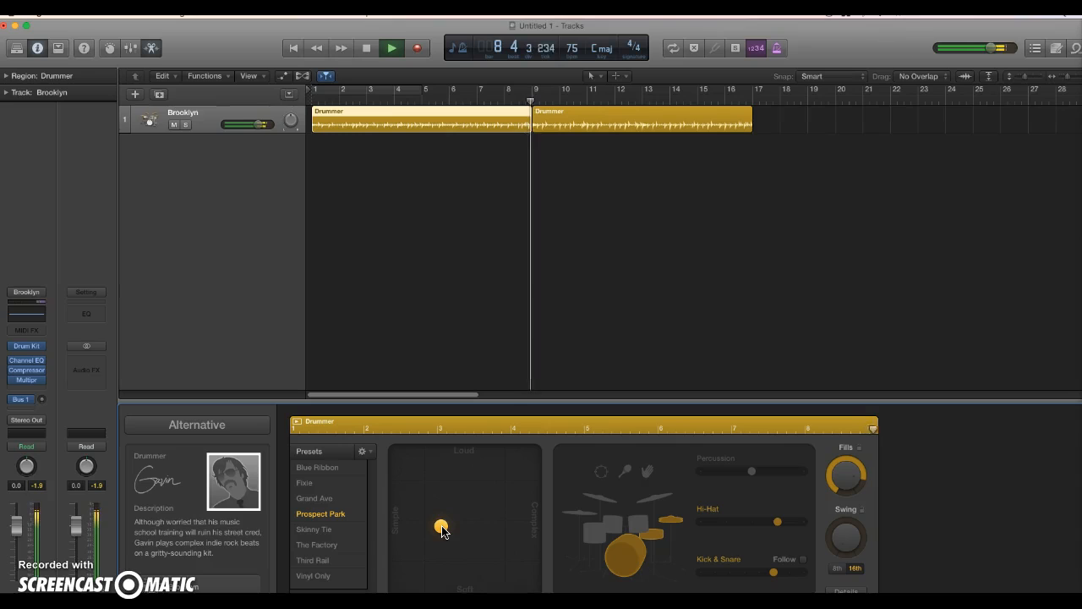
{"action": "left_click_drag", "start_coordinate": [442, 530], "coordinate": [502, 469]}
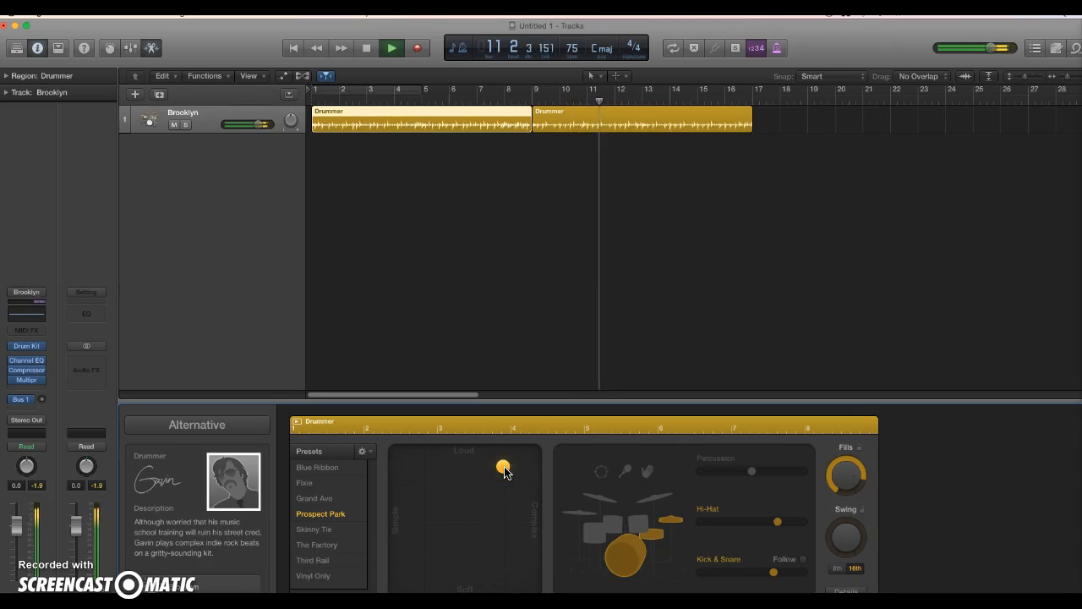
{"action": "key", "text": "space"}
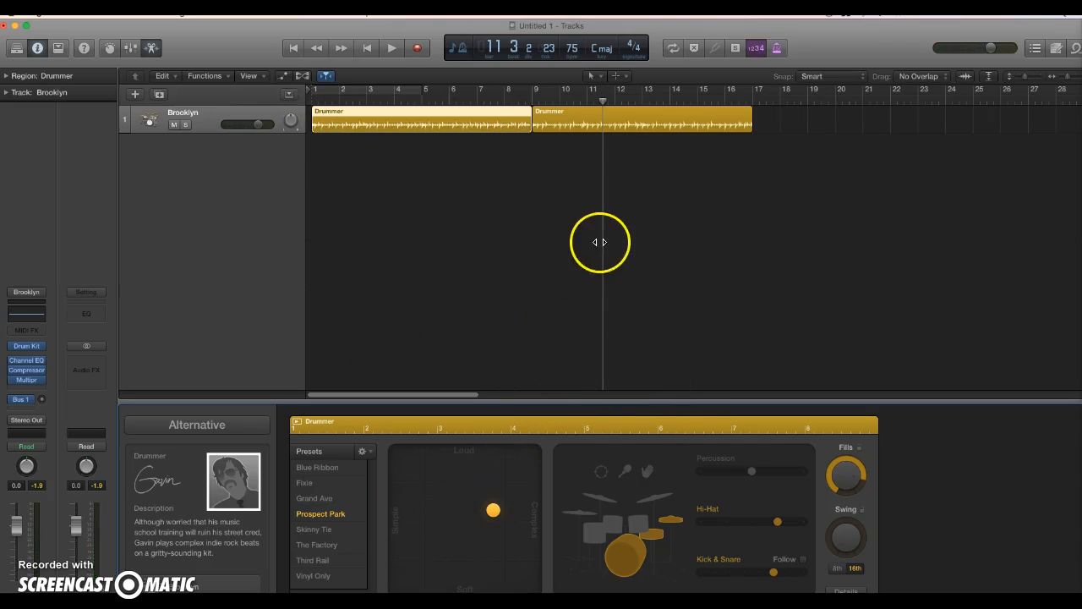
{"action": "left_click", "coordinate": [367, 50]}
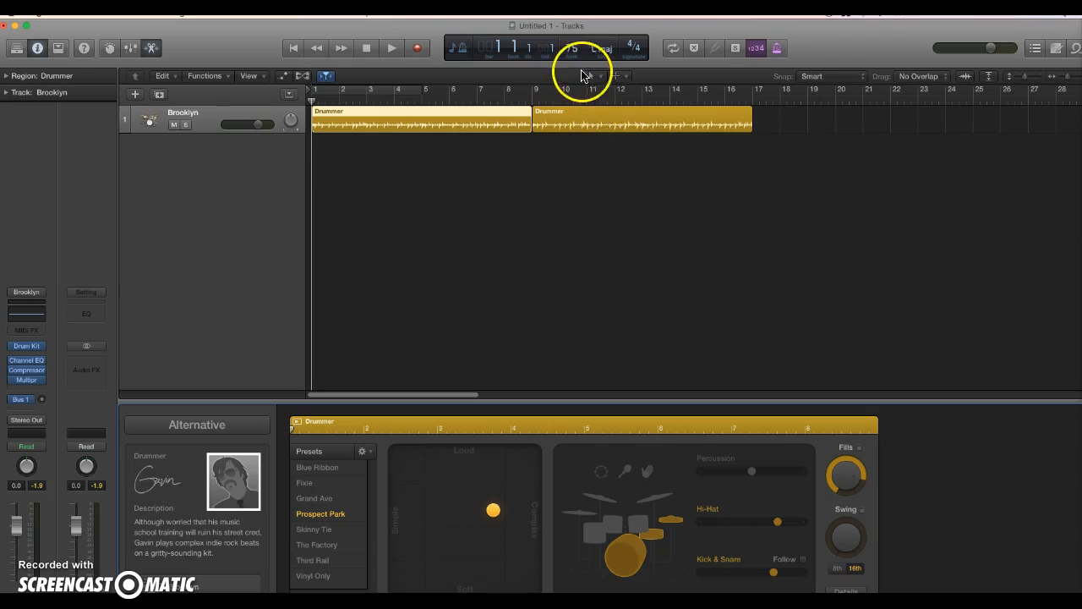